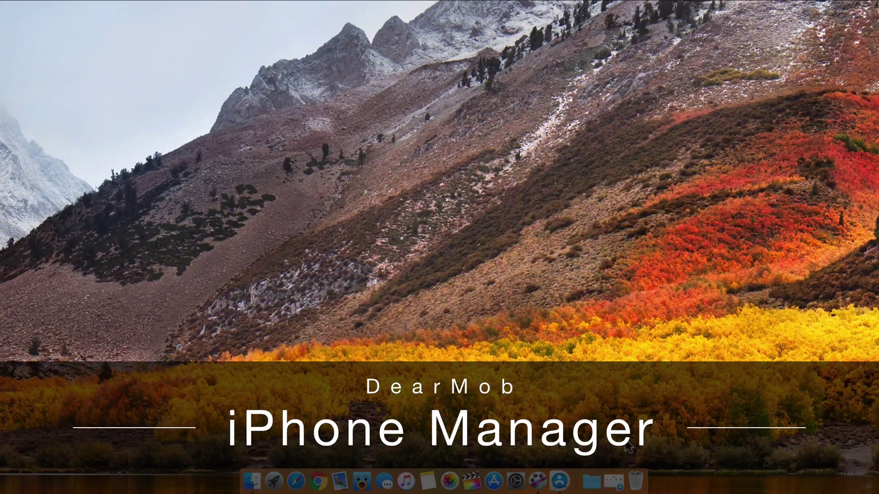
Launch DearMob iPhone Manager from the Dock
{"action": "left_click", "coordinate": [563, 478]}
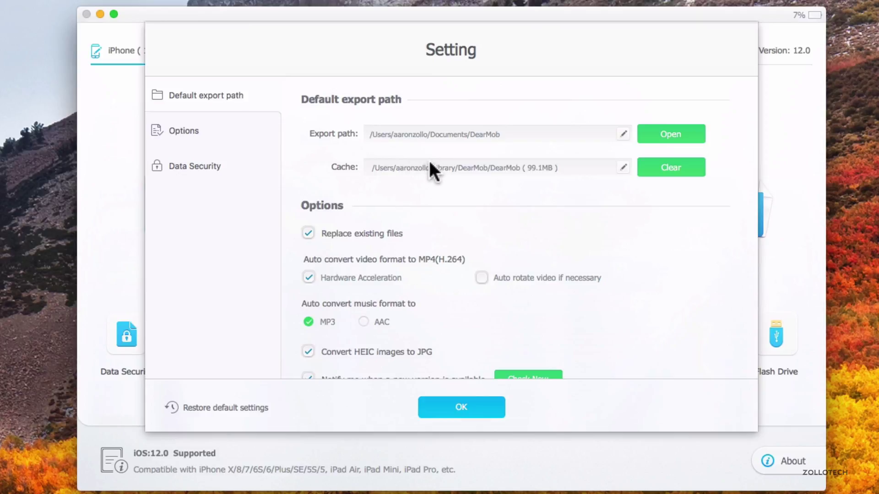
{"action": "scroll", "coordinate": [462, 281], "scroll_direction": "down", "scroll_amount": 5}
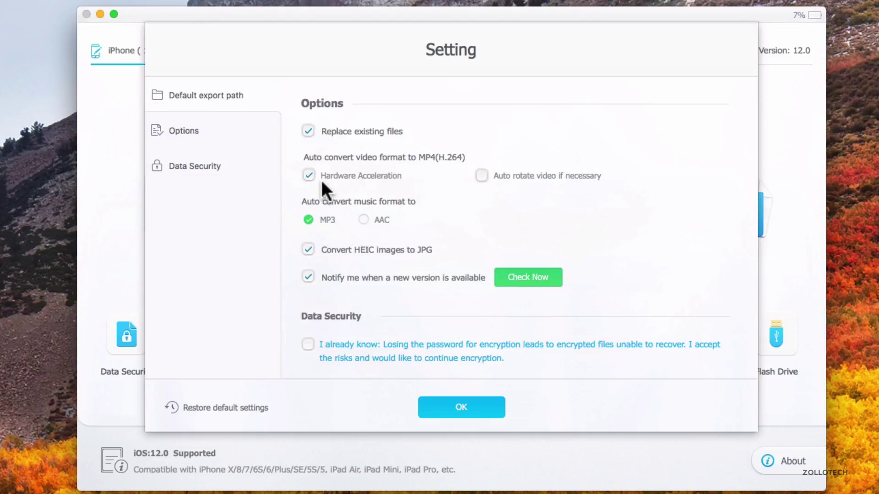
{"action": "scroll", "coordinate": [321, 185], "scroll_direction": "down", "scroll_amount": 10}
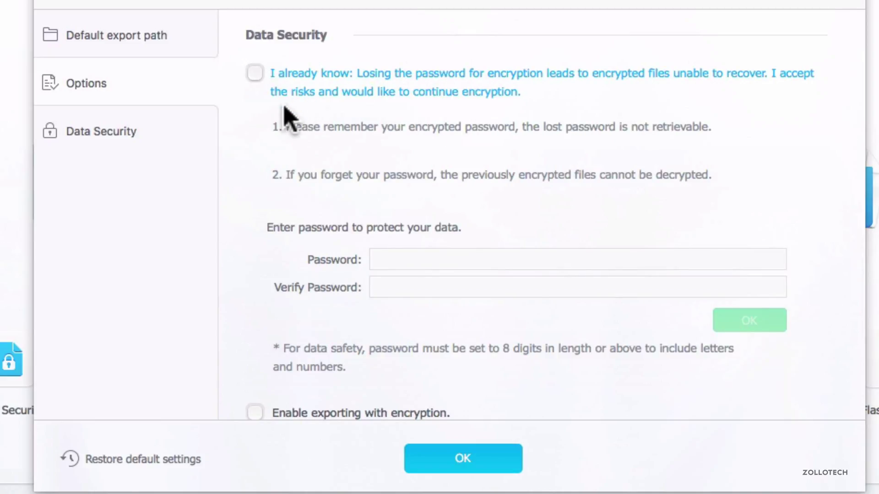
{"action": "left_click", "coordinate": [256, 80]}
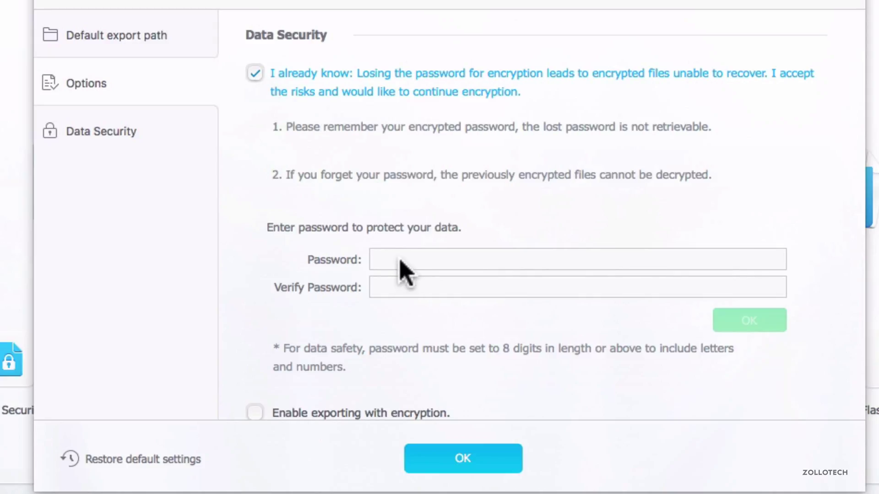
{"action": "scroll", "coordinate": [383, 280], "scroll_direction": "down", "scroll_amount": 4}
{"action": "scroll", "coordinate": [383, 281], "scroll_direction": "down", "scroll_amount": 4}
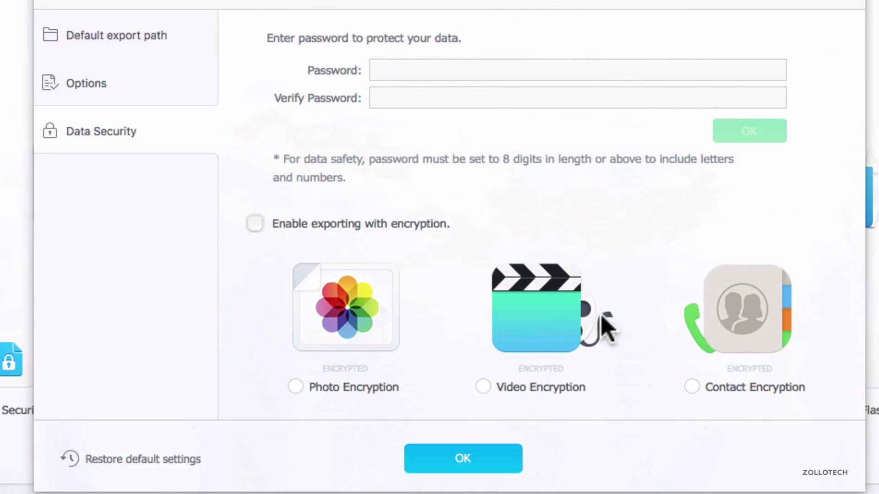
{"action": "scroll", "coordinate": [562, 315], "scroll_direction": "up", "scroll_amount": 5}
{"action": "scroll", "coordinate": [559, 308], "scroll_direction": "up", "scroll_amount": 3}
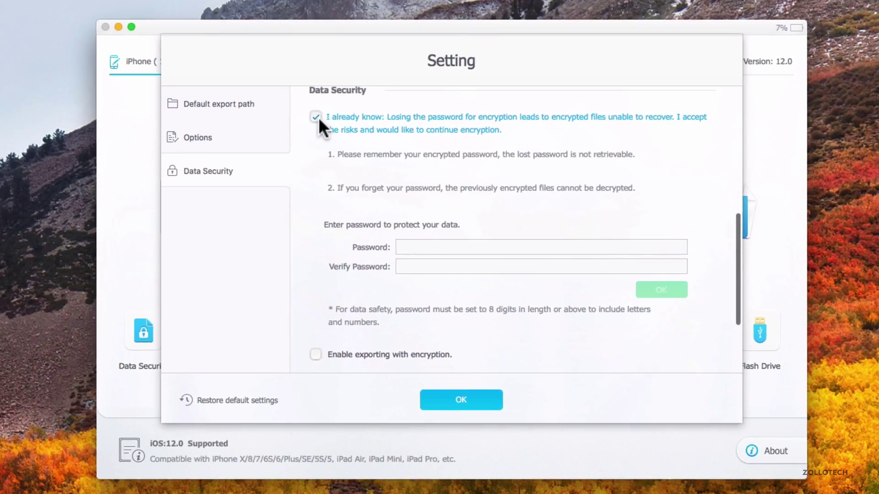
{"action": "left_click", "coordinate": [318, 117]}
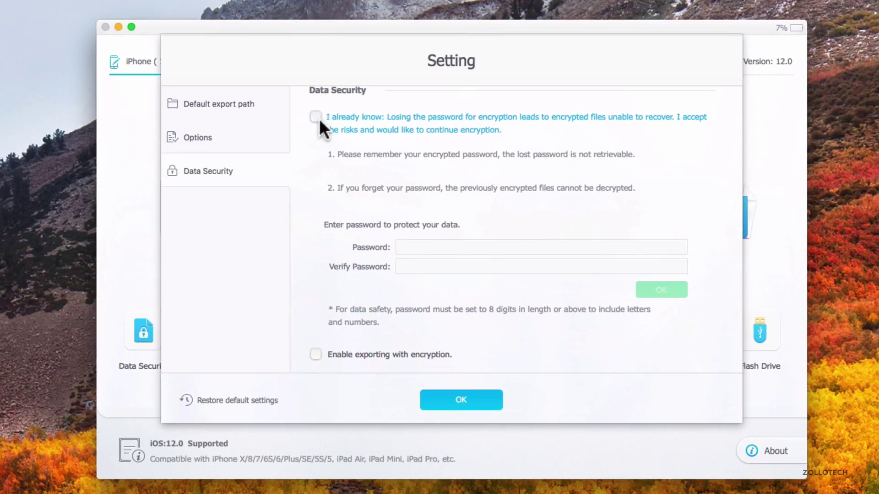
{"action": "left_click", "coordinate": [482, 404]}
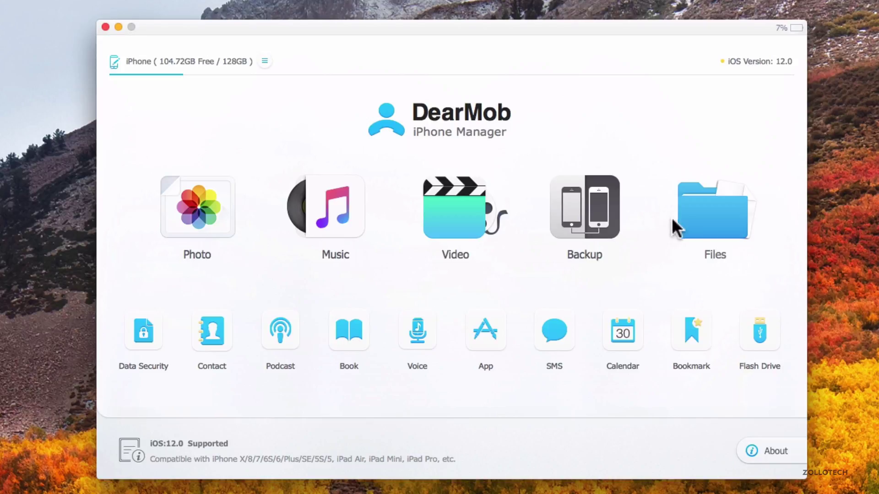
Browse the FiLMiC Pro folder in the phone's app files, then go home and open Photo
{"action": "left_click", "coordinate": [729, 225]}
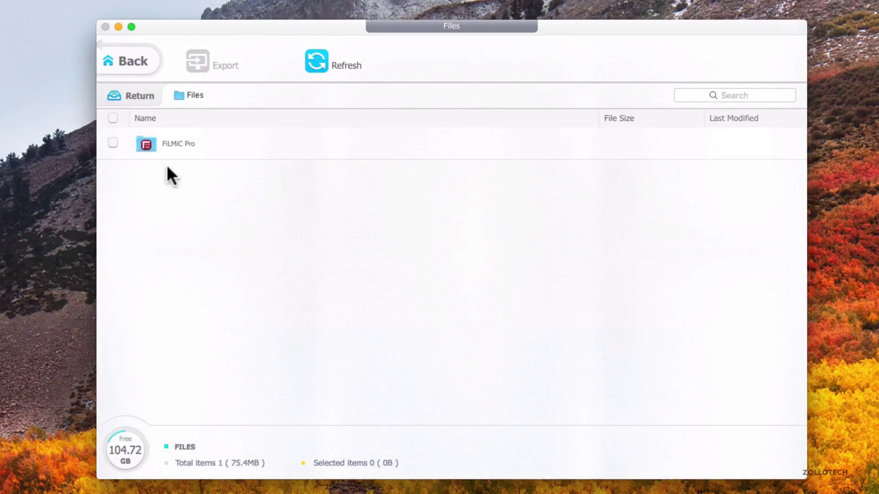
{"action": "double_click", "coordinate": [187, 151]}
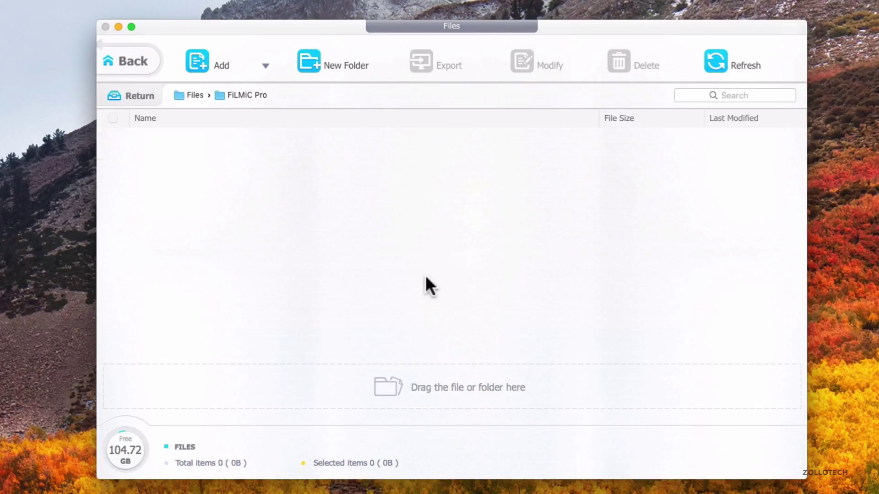
{"action": "left_click", "coordinate": [138, 64]}
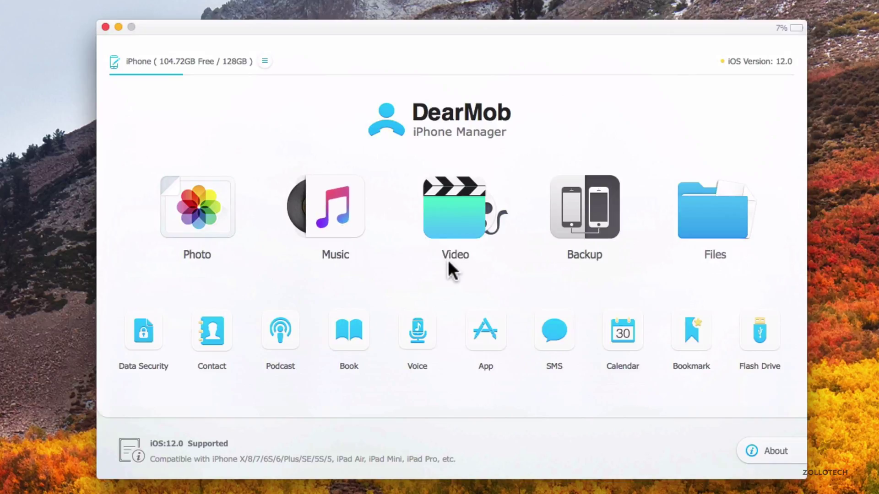
{"action": "left_click", "coordinate": [210, 215]}
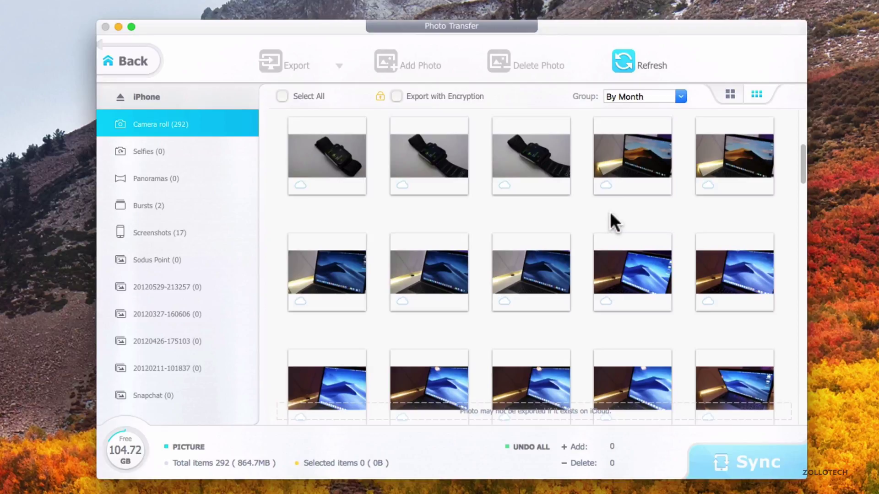
Keep the camera roll grouped By Month and select the laptop photo
{"action": "left_click", "coordinate": [680, 97]}
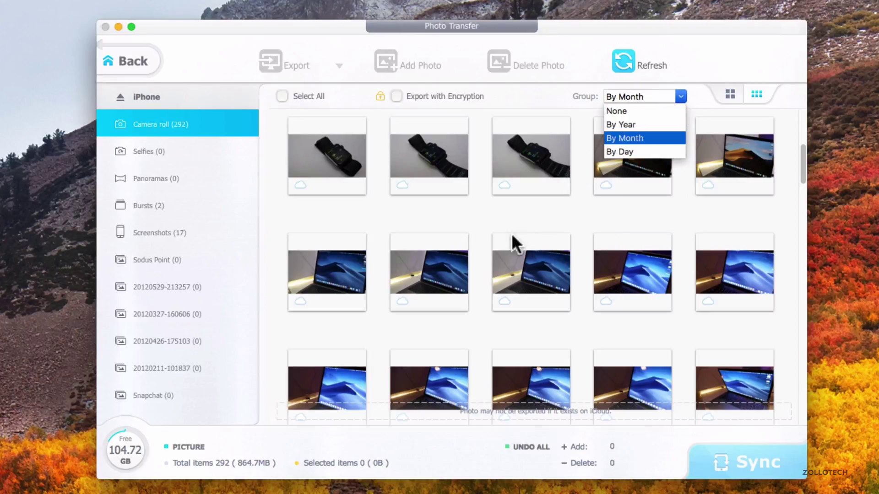
{"action": "left_click", "coordinate": [526, 210]}
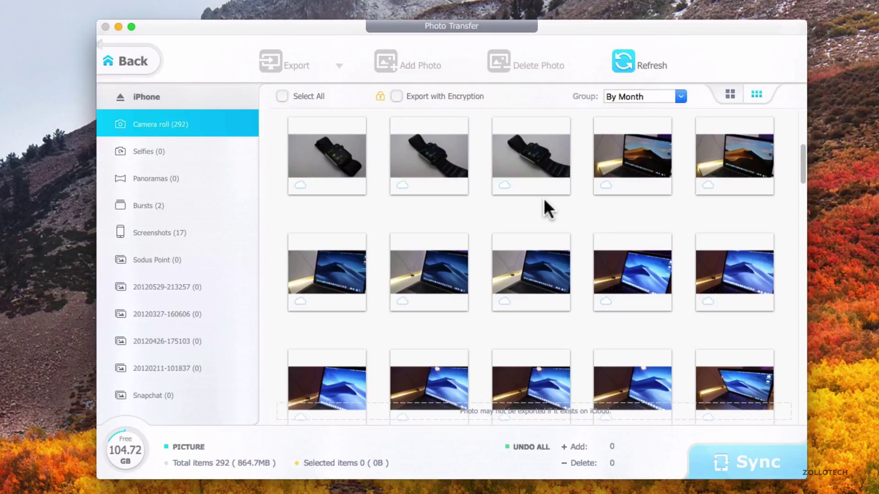
{"action": "left_click", "coordinate": [325, 154]}
{"action": "left_click", "coordinate": [335, 273]}
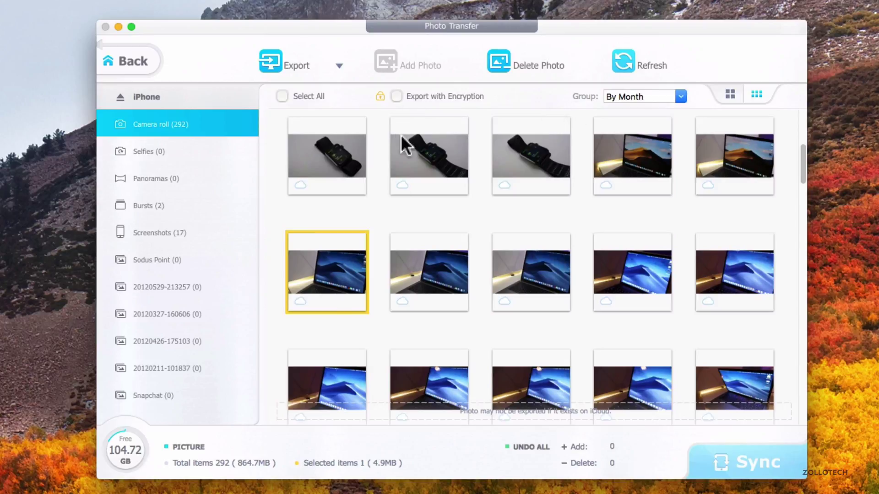
Copy the laptop photo to the Desktop as IMG_8583.JPG, check it, then return home
{"action": "left_click_drag", "start_coordinate": [327, 276], "coordinate": [865, 186]}
{"action": "key", "text": "super+n"}
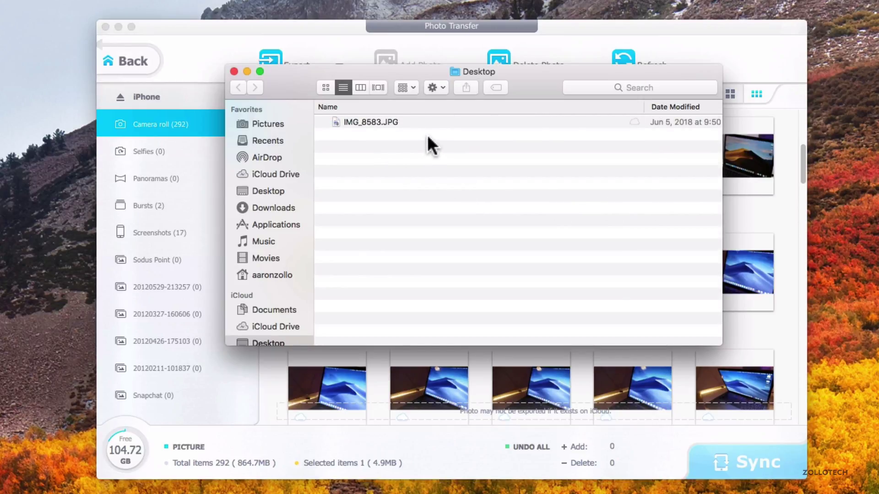
{"action": "left_click", "coordinate": [234, 72]}
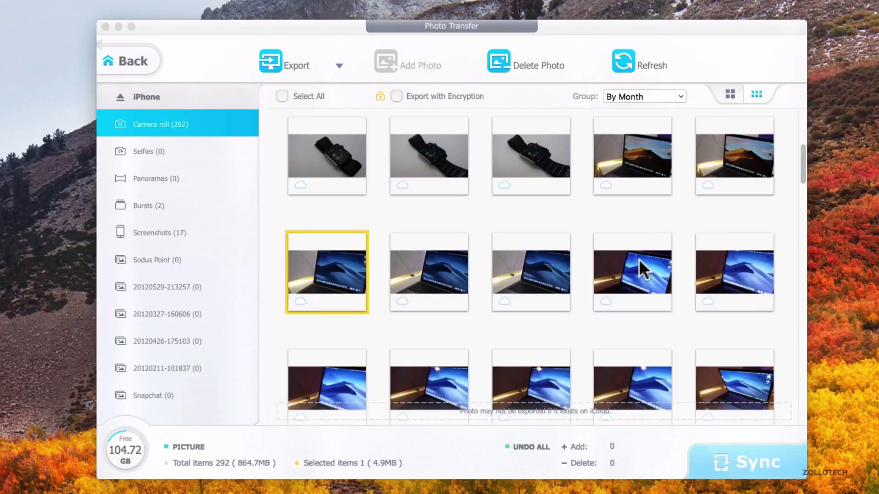
{"action": "left_click", "coordinate": [122, 65]}
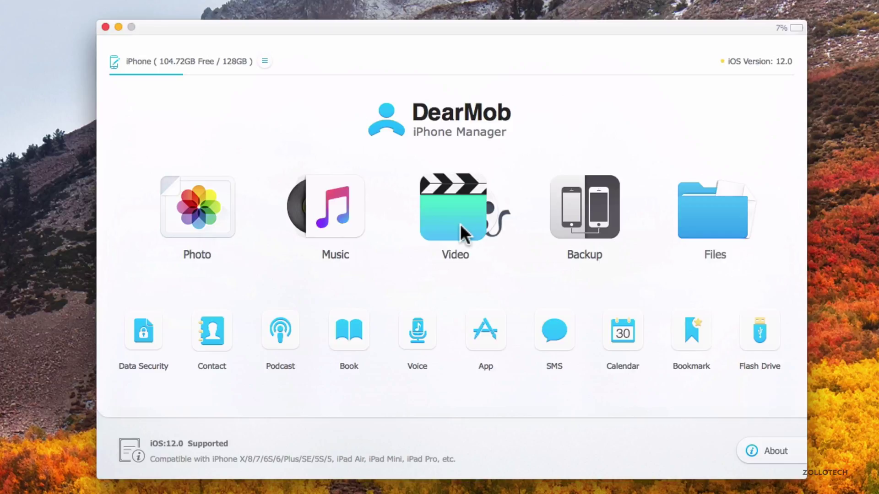
Look at the backups available to restore, then visit the empty Data Security page
{"action": "left_click", "coordinate": [575, 218]}
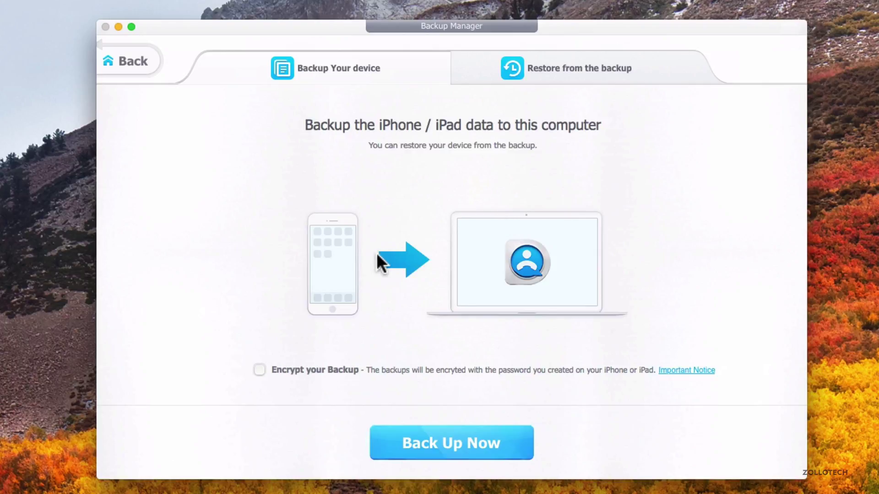
{"action": "left_click", "coordinate": [633, 65]}
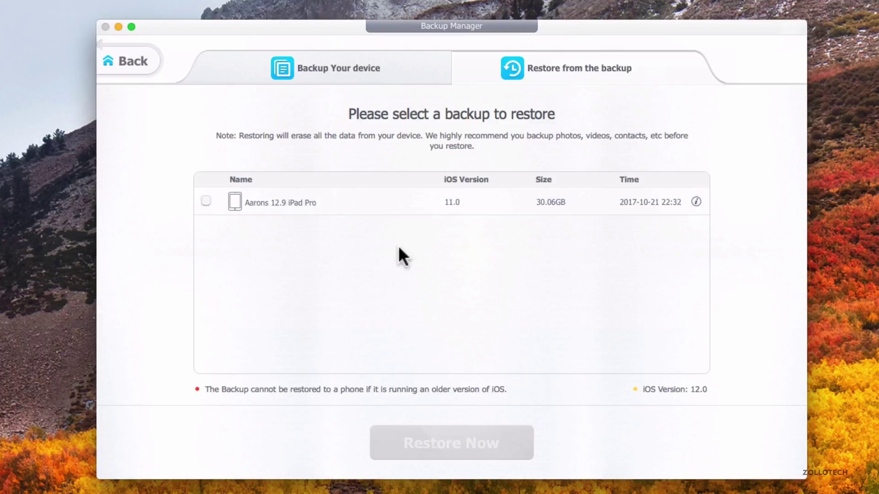
{"action": "left_click", "coordinate": [133, 64]}
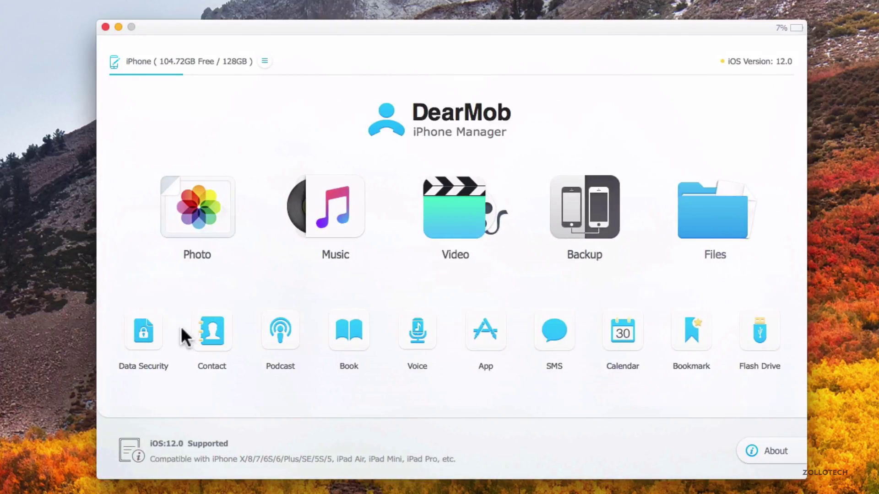
{"action": "left_click", "coordinate": [143, 331]}
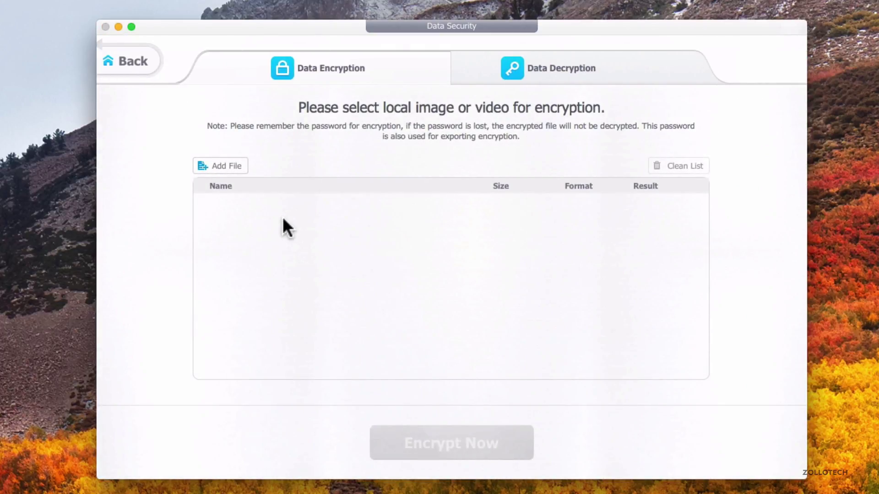
{"action": "left_click", "coordinate": [117, 62]}
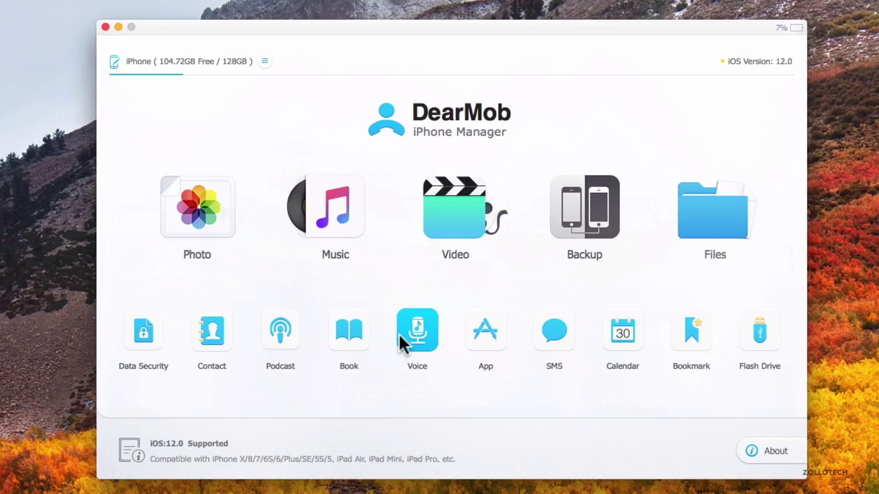
Back up messages and export the 'Hows the phone' conversation as textmessage.pdf
{"action": "left_click", "coordinate": [556, 335]}
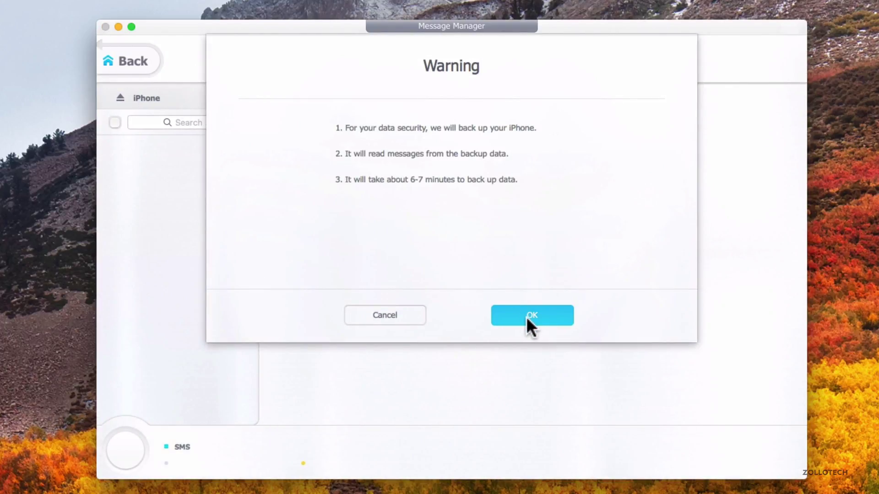
{"action": "left_click", "coordinate": [527, 316]}
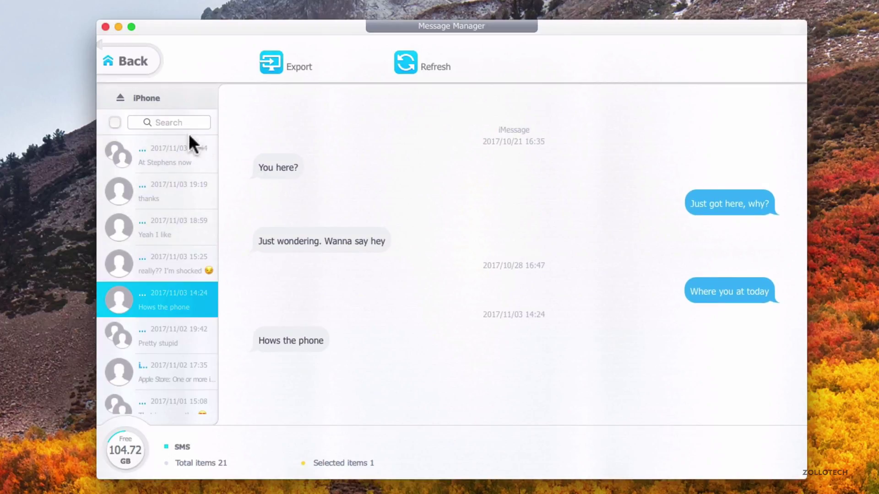
{"action": "left_click", "coordinate": [274, 62]}
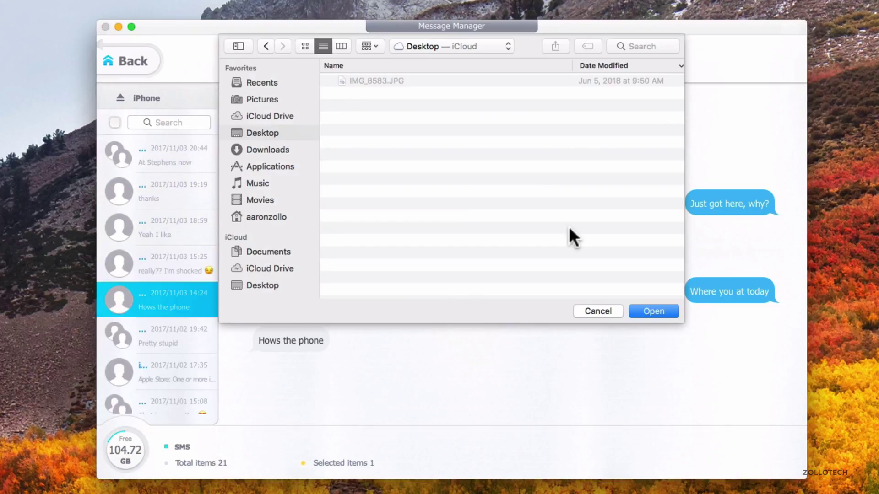
{"action": "left_click", "coordinate": [654, 312]}
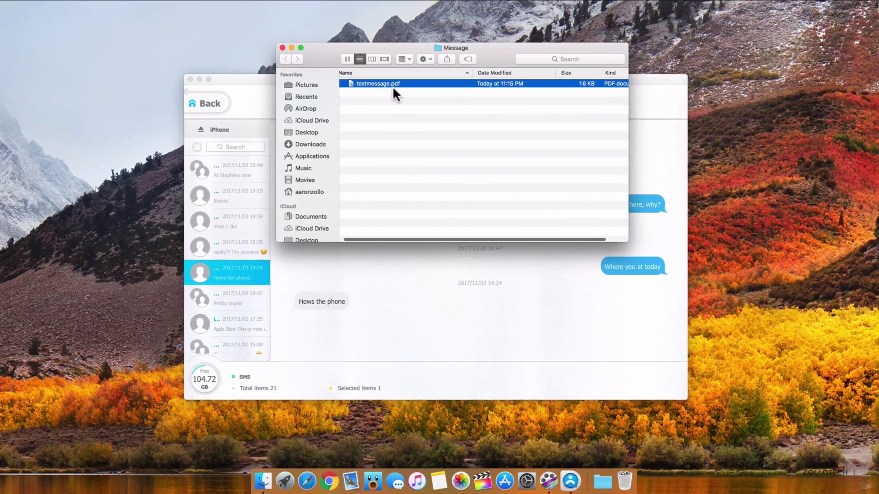
Open textmessage.pdf from the Message folder to check it, then return home
{"action": "double_click", "coordinate": [389, 84]}
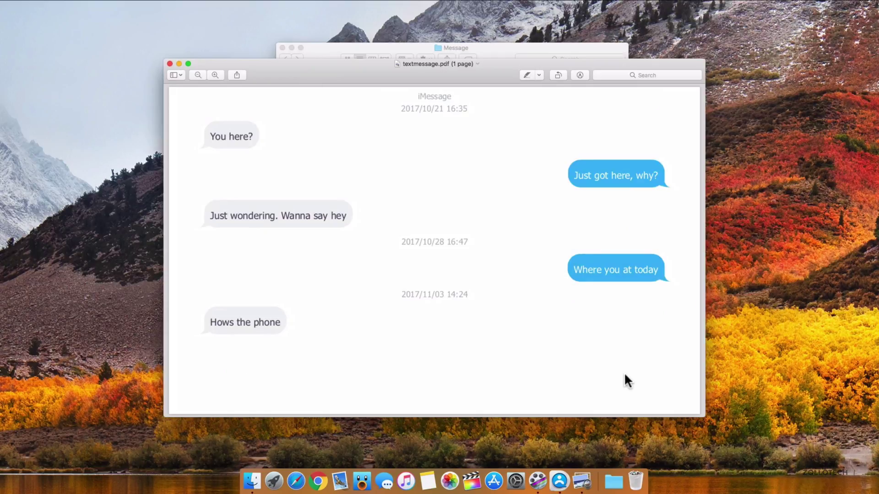
{"action": "left_click", "coordinate": [171, 64]}
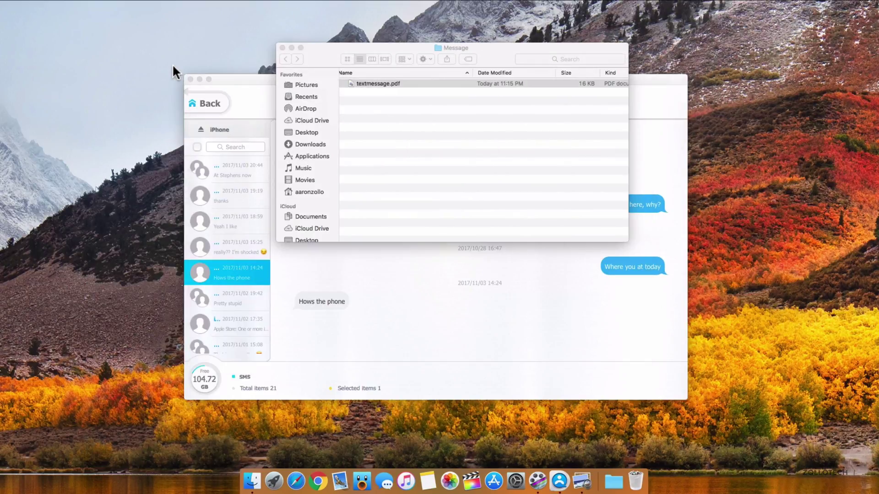
{"action": "left_click", "coordinate": [282, 48]}
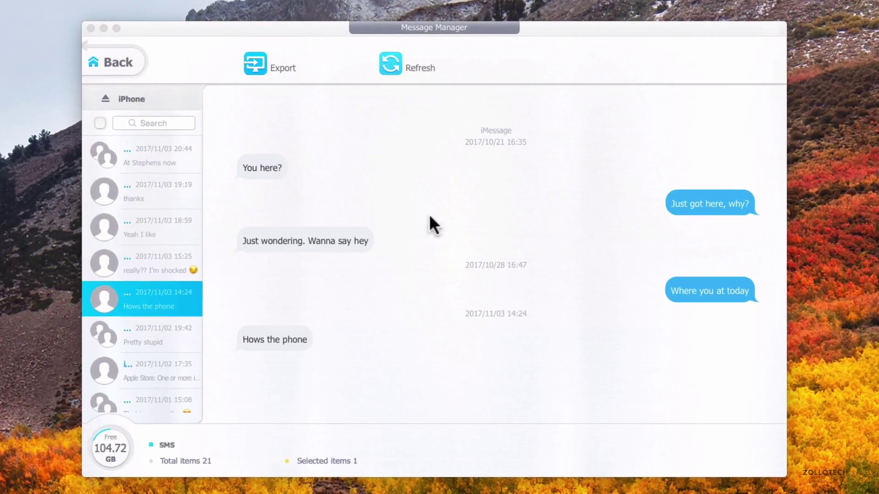
{"action": "left_click", "coordinate": [122, 69]}
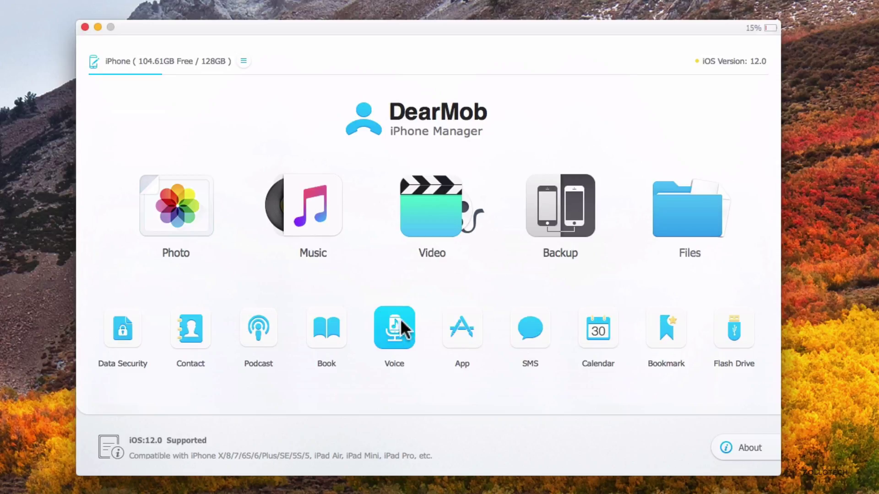
{"action": "left_click", "coordinate": [458, 331]}
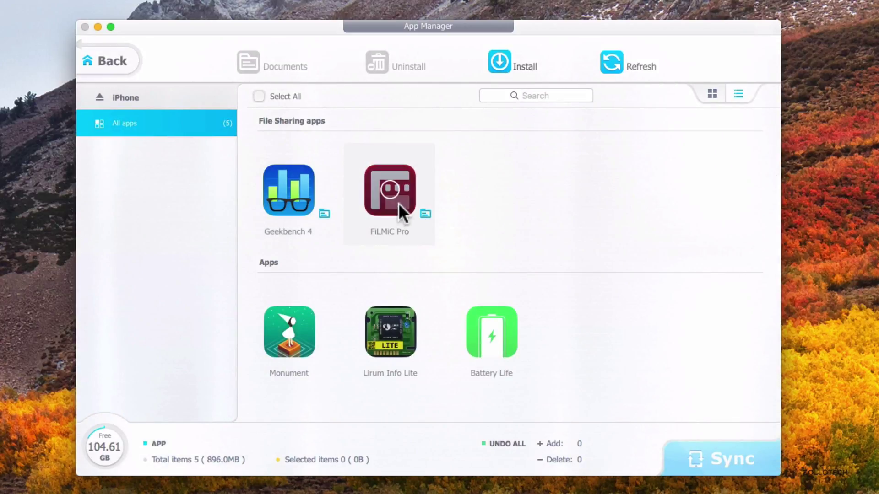
{"action": "left_click", "coordinate": [390, 191]}
{"action": "left_click", "coordinate": [301, 200]}
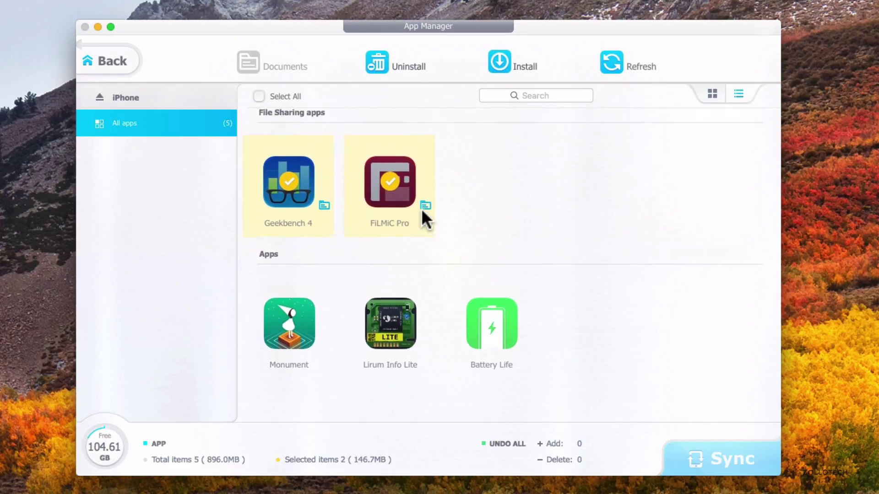
{"action": "left_click", "coordinate": [112, 63]}
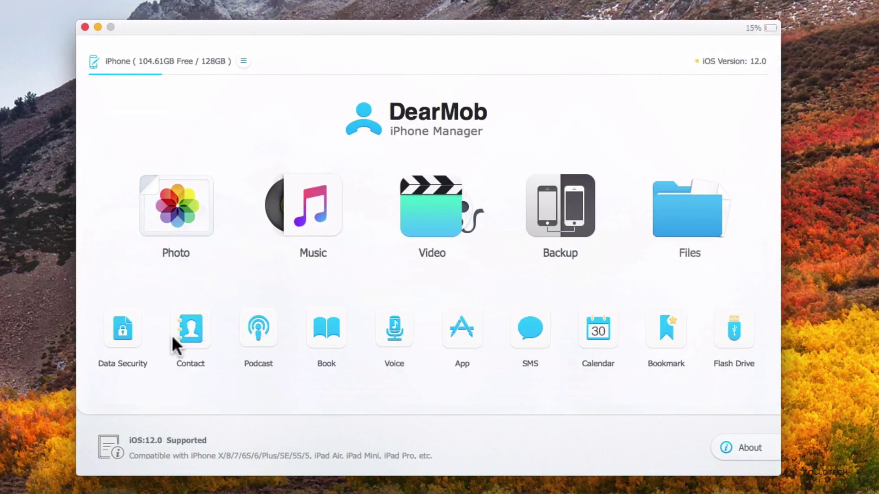
{"action": "left_click", "coordinate": [192, 329]}
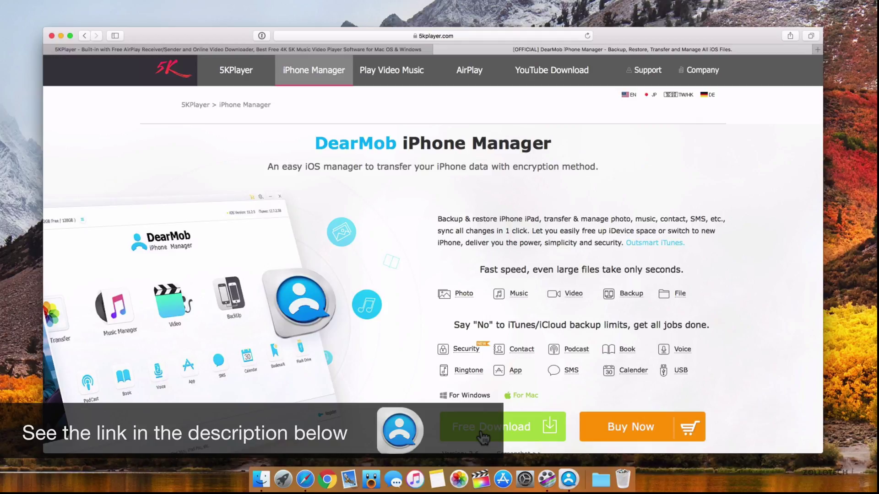
Go to the DearMob purchase page and scroll through the license prices
{"action": "scroll", "coordinate": [604, 393], "scroll_direction": "down", "scroll_amount": 5}
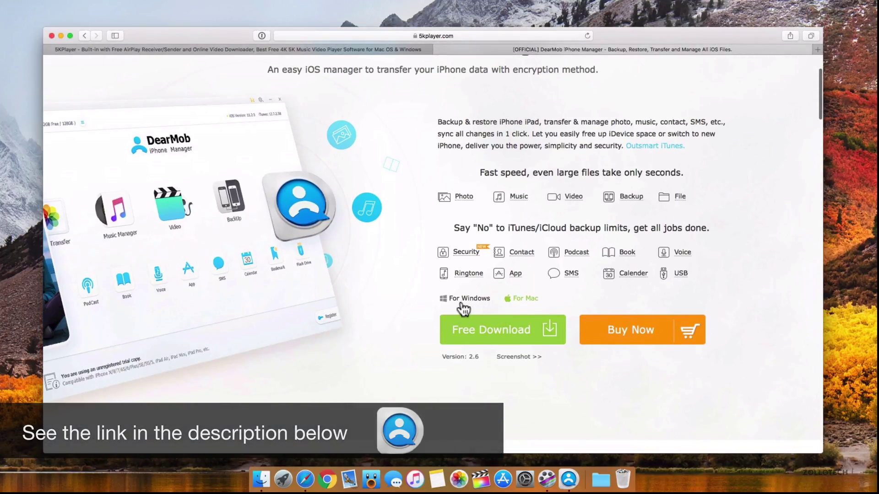
{"action": "left_click", "coordinate": [630, 332]}
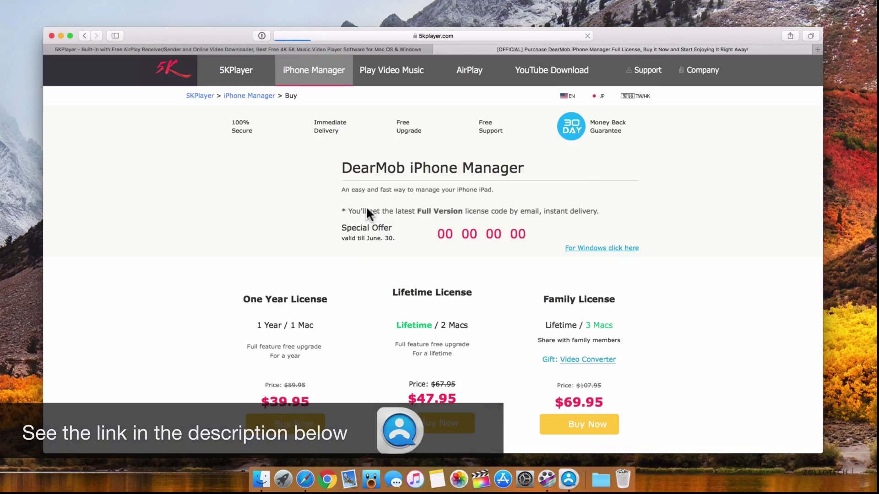
{"action": "scroll", "coordinate": [228, 288], "scroll_direction": "down", "scroll_amount": 3}
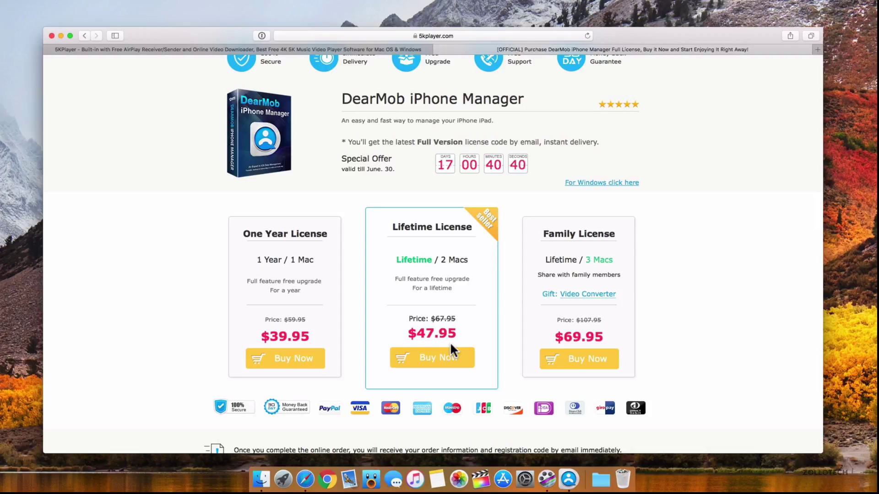
{"action": "scroll", "coordinate": [450, 344], "scroll_direction": "up", "scroll_amount": 2}
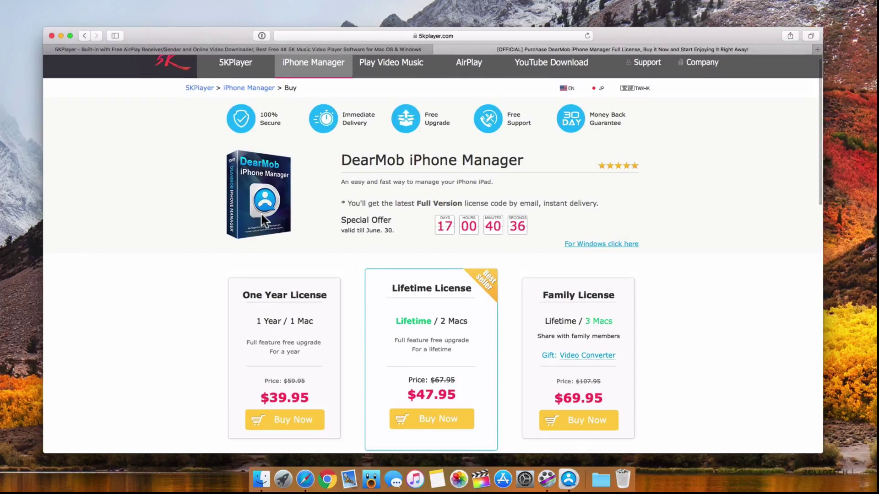
Return to the DearMob product page and close Safari
{"action": "left_click", "coordinate": [260, 211]}
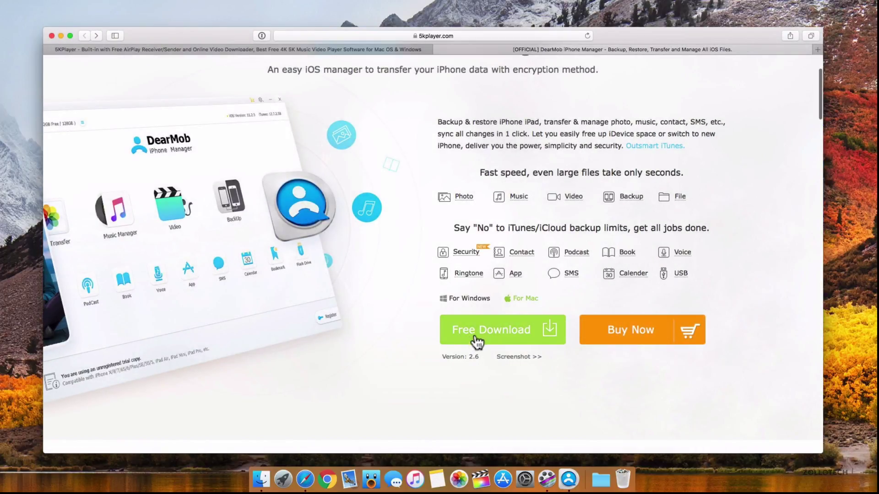
{"action": "scroll", "coordinate": [471, 337], "scroll_direction": "up", "scroll_amount": 2}
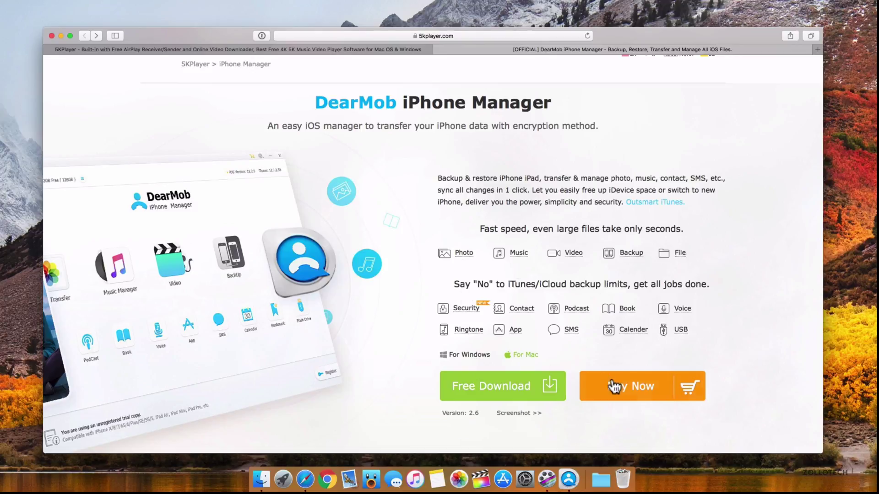
{"action": "left_click", "coordinate": [52, 36]}
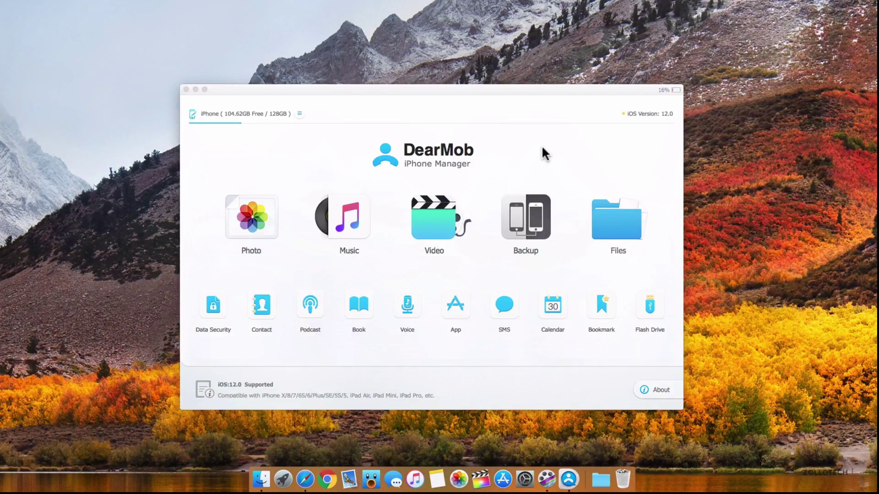